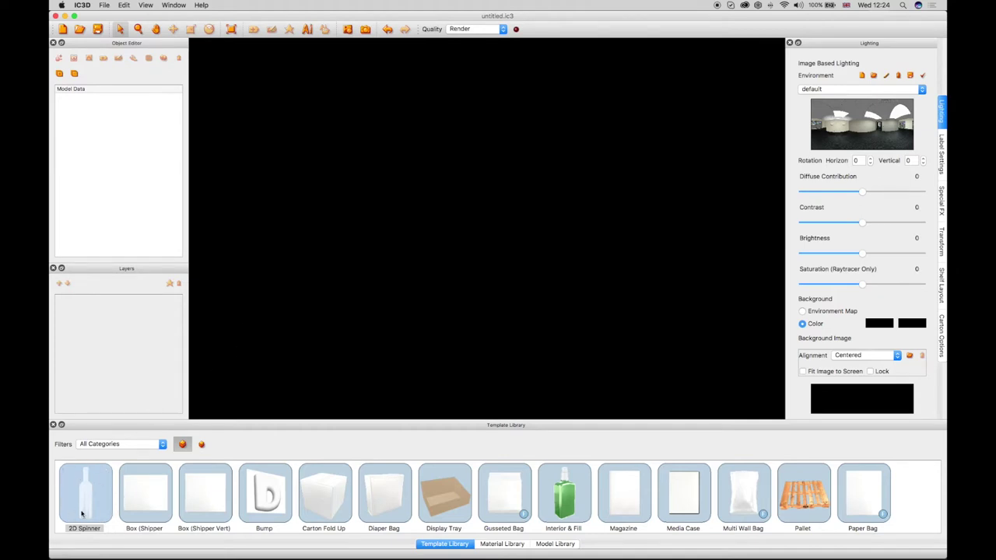
# - Drag a 2D Spinner thumbnail into the viewport to open an empty spinner template editor
pyautogui.moveTo(79, 483); pyautogui.dragTo(457, 300)
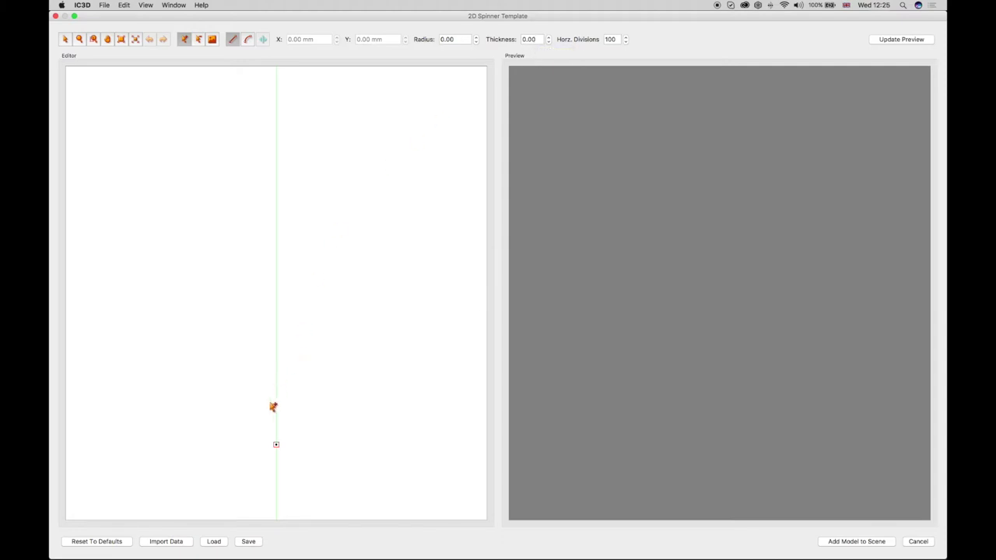
# - Draw the bottle half-profile: base, straight side wall, slanted shoulder, neck and lip at the mouth
pyautogui.click(231, 446)
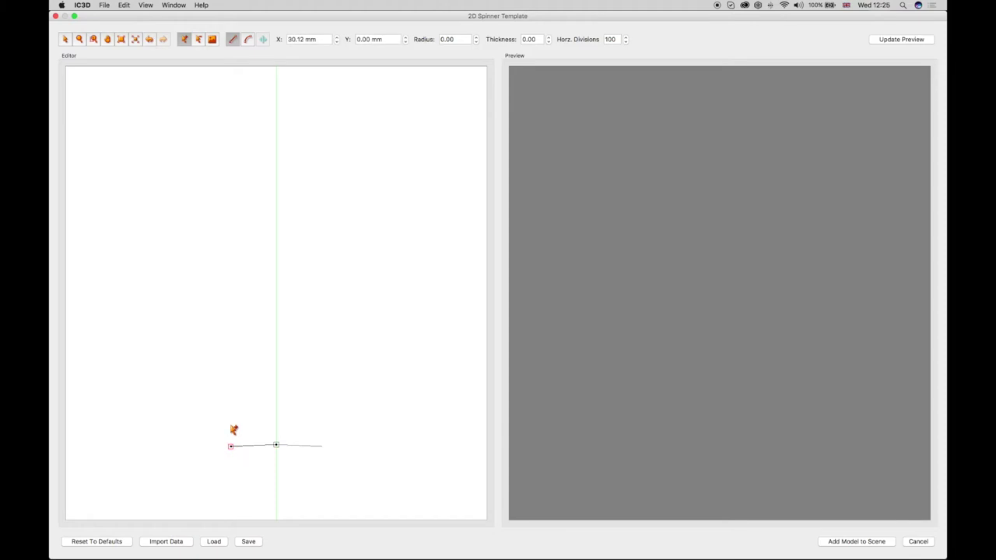
pyautogui.click(223, 433)
pyautogui.click(225, 267)
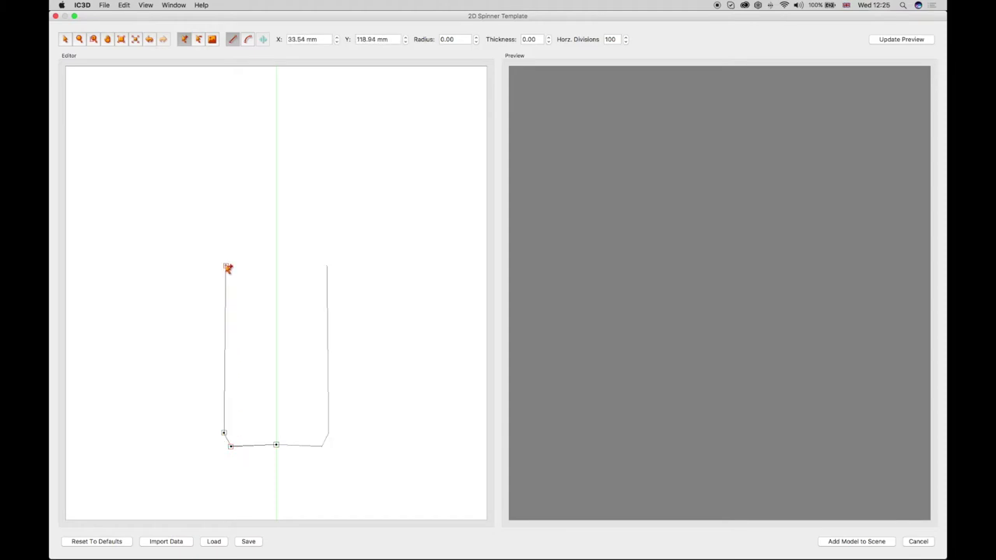
pyautogui.click(258, 202)
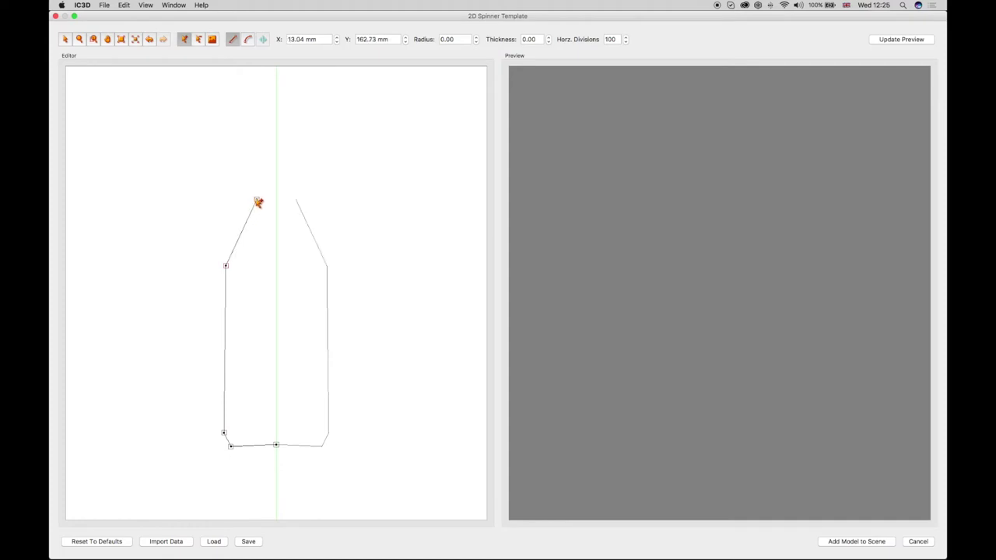
pyautogui.click(257, 151)
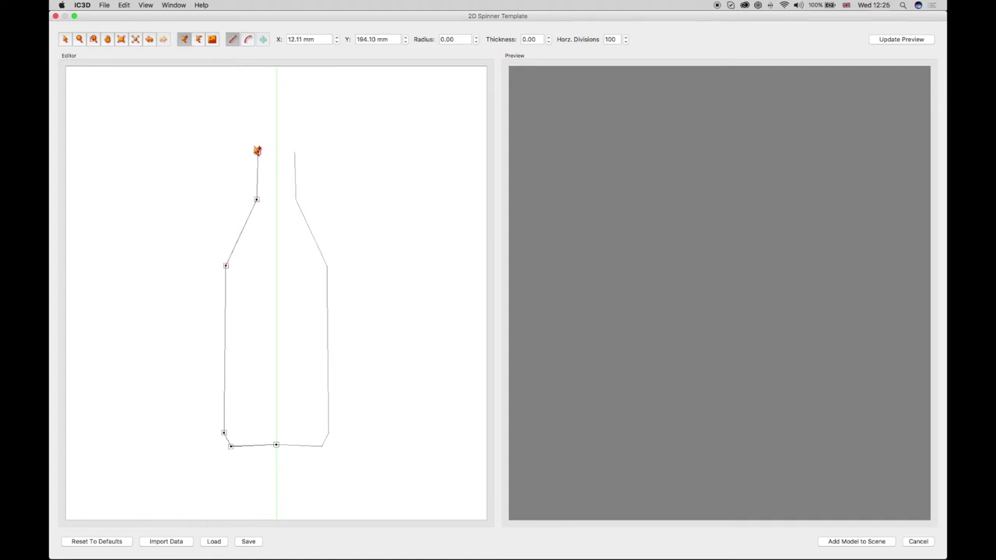
pyautogui.click(251, 145)
pyautogui.click(249, 136)
# - Nudge the shoulder base point into place with the Select tool
pyautogui.click(65, 40)
pyautogui.moveTo(226, 266); pyautogui.dragTo(228, 268)
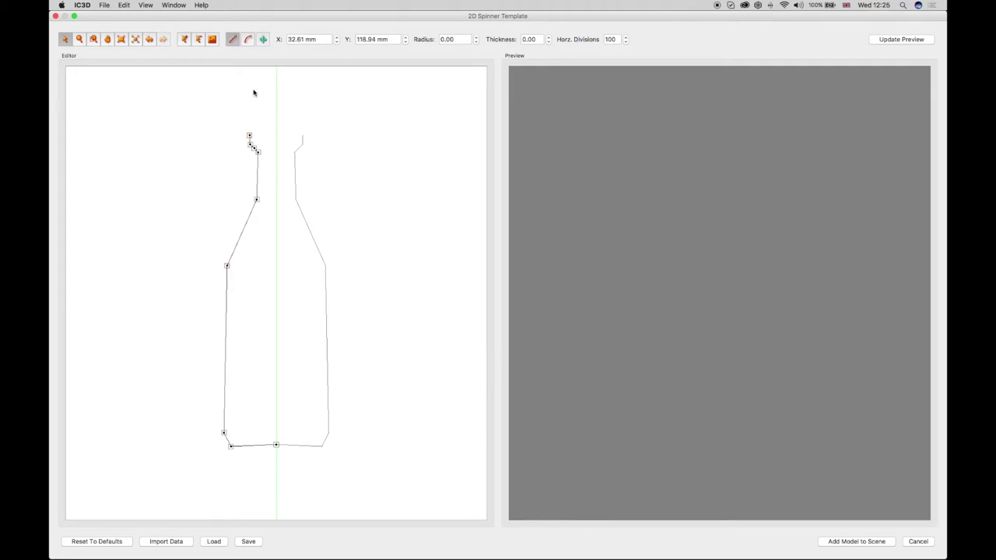
pyautogui.click(249, 45)
# - Curve the shoulder into an arc of radius 49 and render the 3D preview
pyautogui.click(242, 234)
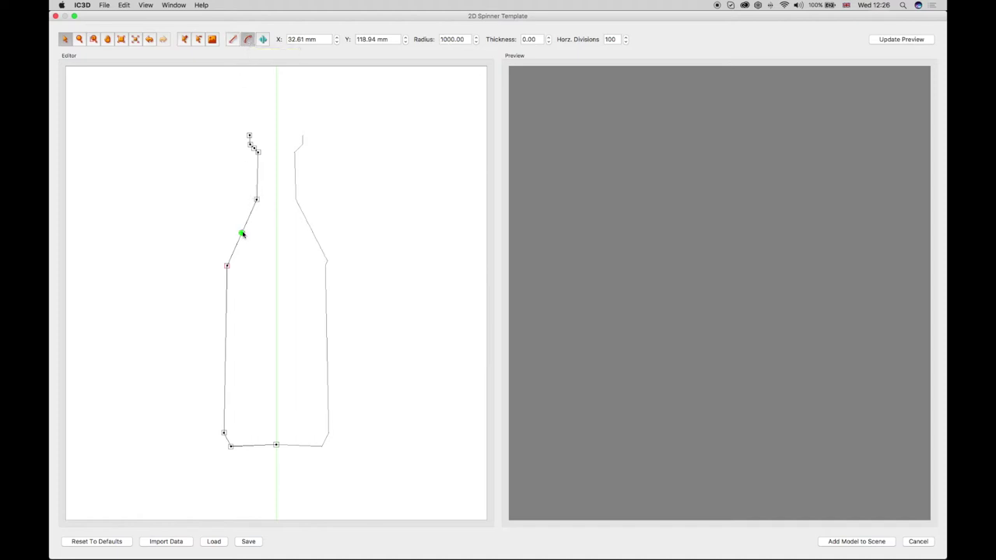
pyautogui.moveTo(242, 233); pyautogui.dragTo(233, 228)
pyautogui.doubleClick(461, 37)
pyautogui.write('49.20')
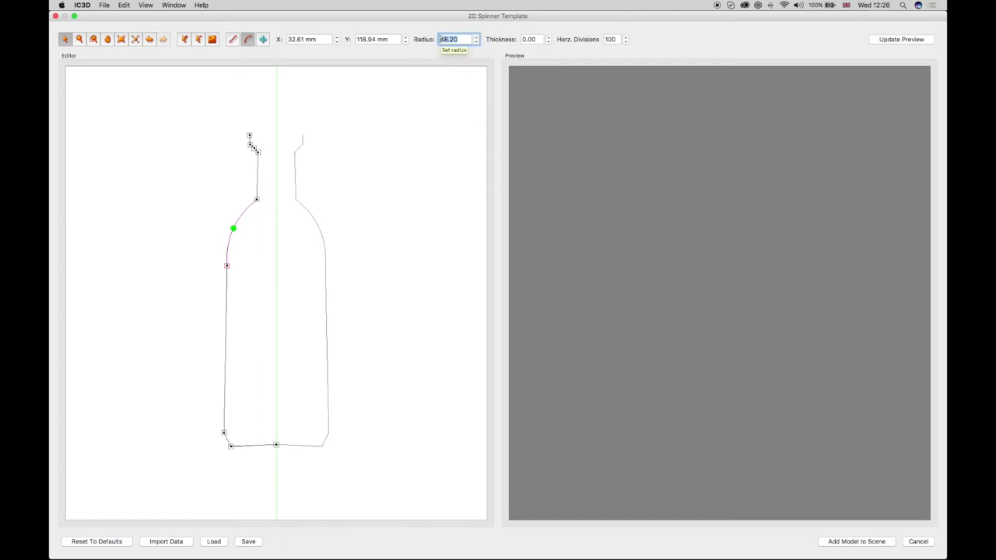
pyautogui.press('Tab')
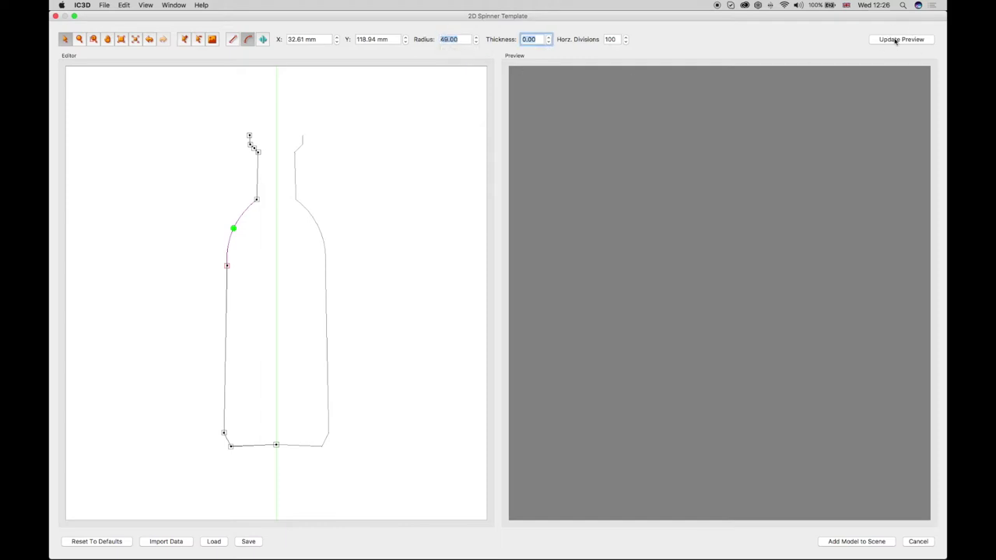
pyautogui.click(897, 39)
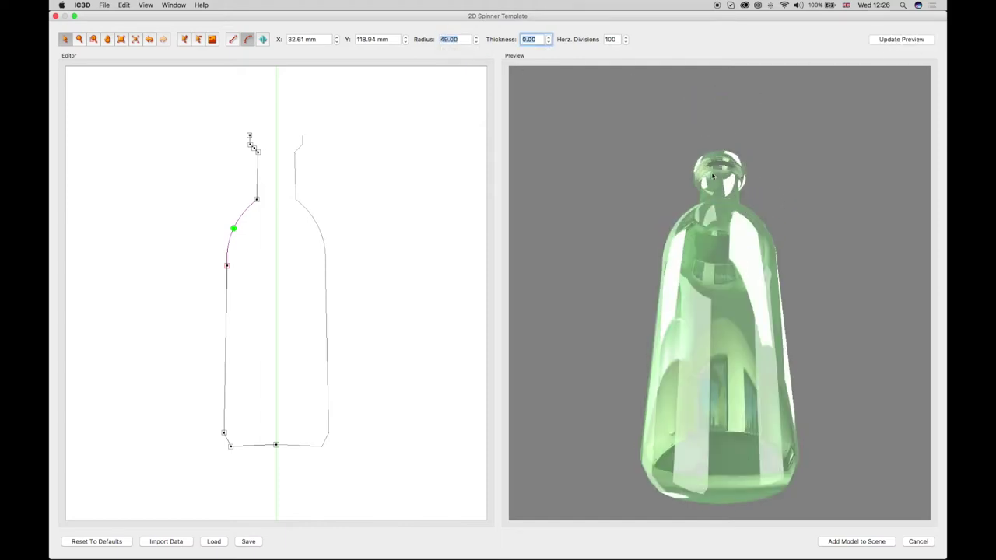
# - Reshape the neck top by adding and deleting points, then refresh the preview
pyautogui.click(200, 42)
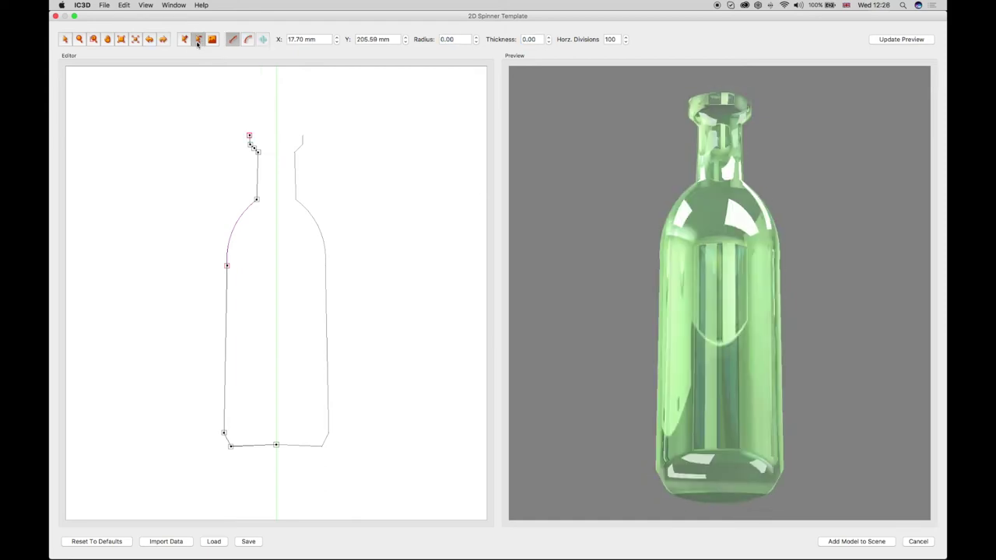
pyautogui.click(187, 44)
pyautogui.click(240, 125)
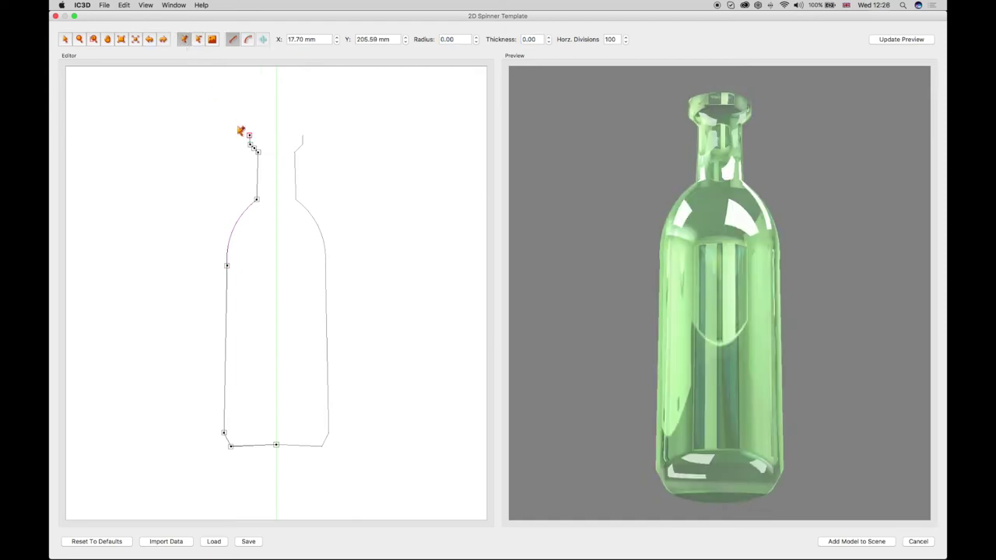
pyautogui.click(200, 43)
pyautogui.click(240, 126)
pyautogui.click(251, 144)
pyautogui.click(898, 40)
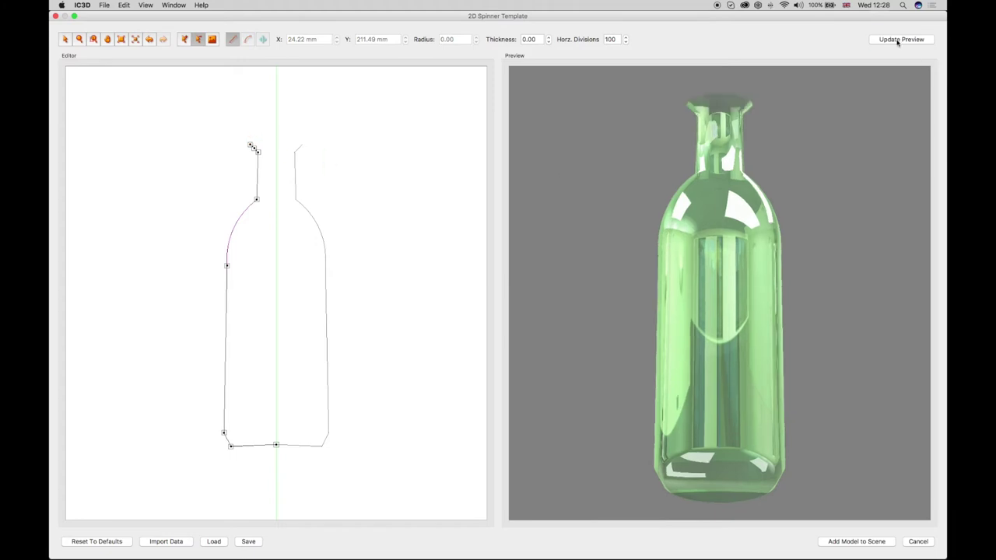
pyautogui.doubleClick(534, 39)
# - Set the bottle wall thickness to 4.5 and refresh the preview
pyautogui.write('4.5')
pyautogui.doubleClick(538, 39)
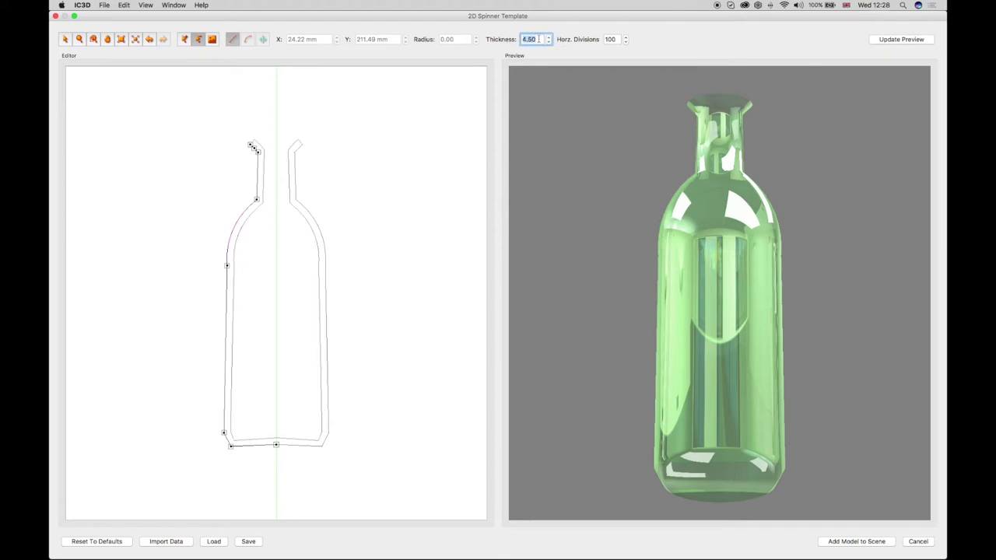
pyautogui.click(881, 39)
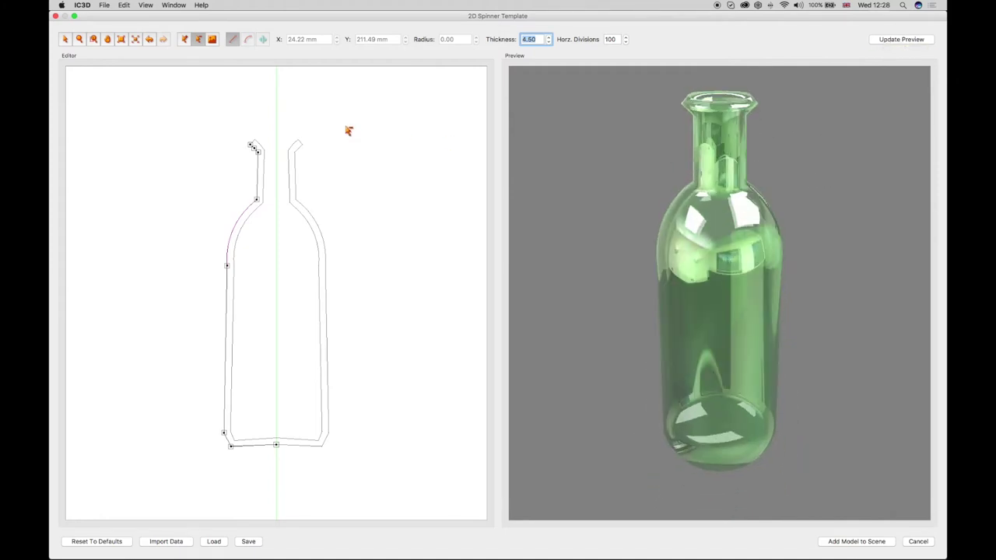
# - Save the bottle profile data as "Bottle"
pyautogui.click(248, 542)
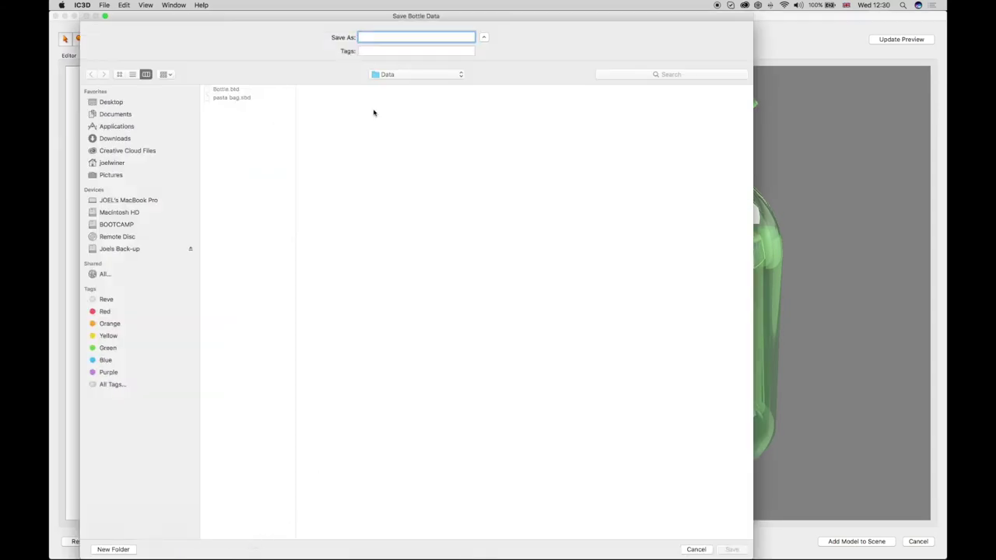
pyautogui.write('Bottle')
pyautogui.click(730, 549)
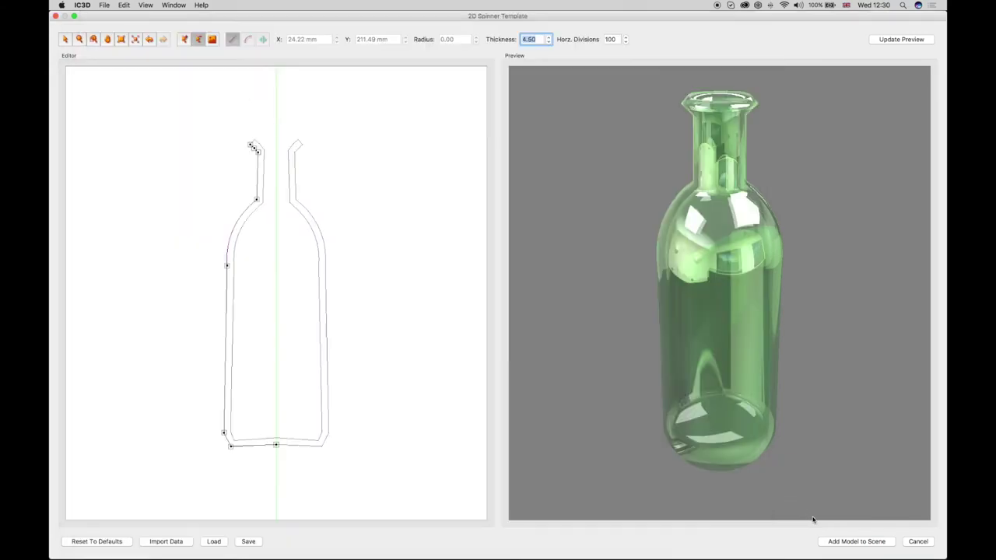
# - Add the bottle to the scene and open its New Material for editing
pyautogui.click(852, 542)
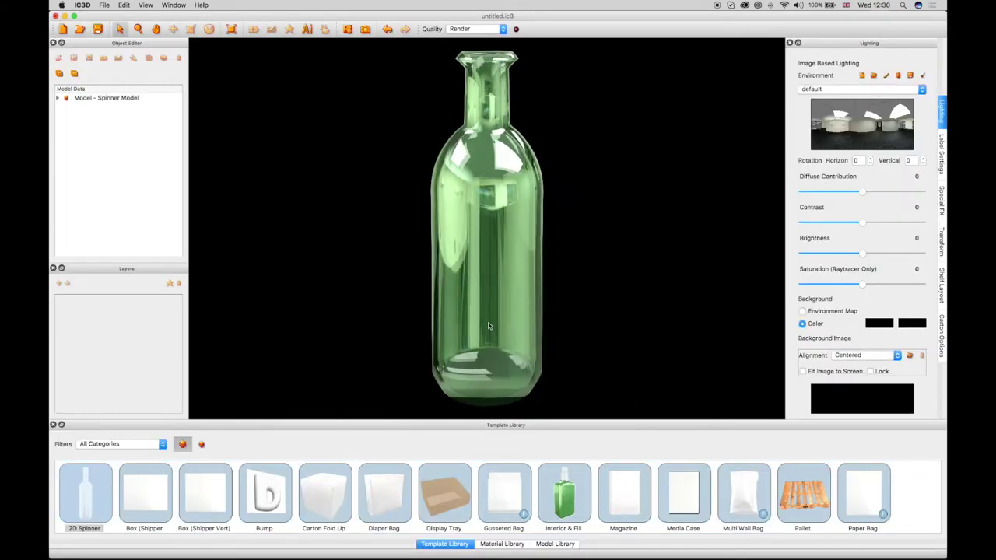
pyautogui.moveTo(488, 326); pyautogui.dragTo(591, 327)
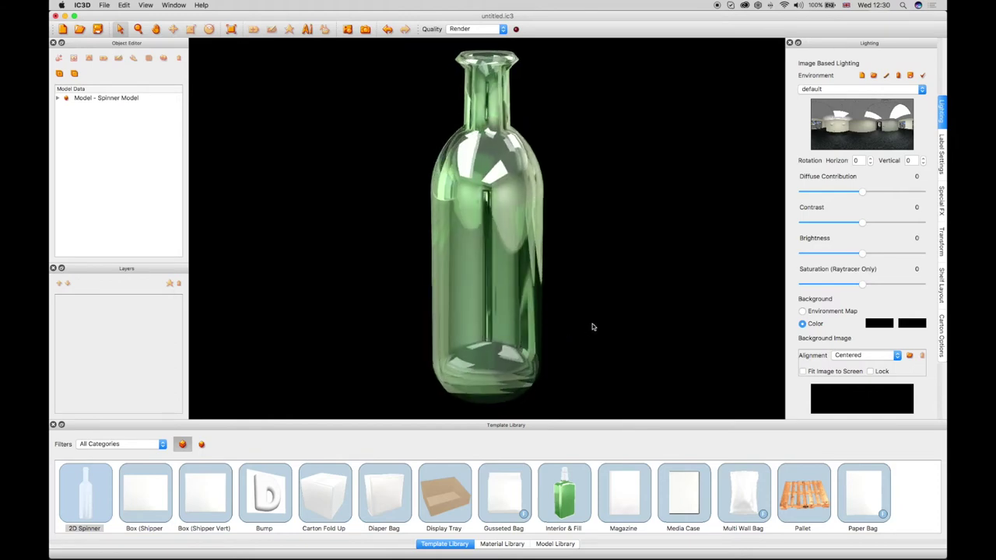
pyautogui.click(58, 98)
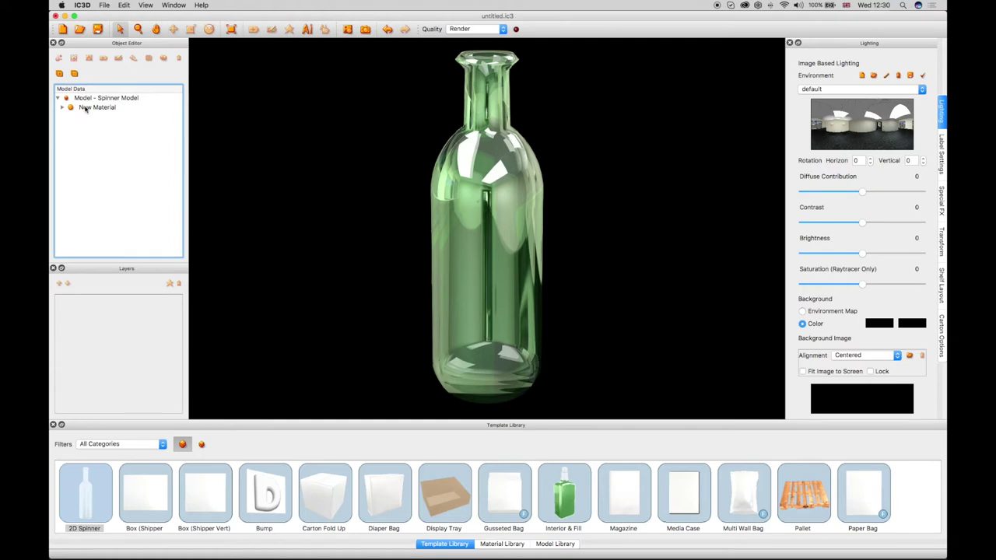
pyautogui.doubleClick(86, 107)
# - Give the material white diffuse, grey specular and transparency 88
pyautogui.click(324, 127)
pyautogui.click(234, 241)
pyautogui.click(382, 372)
pyautogui.click(324, 147)
pyautogui.click(374, 204)
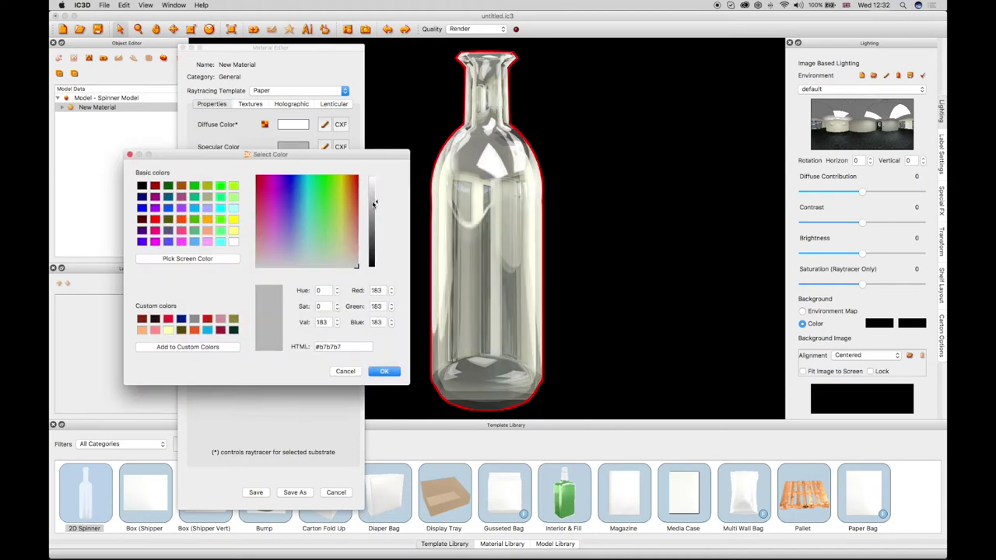
pyautogui.click(385, 372)
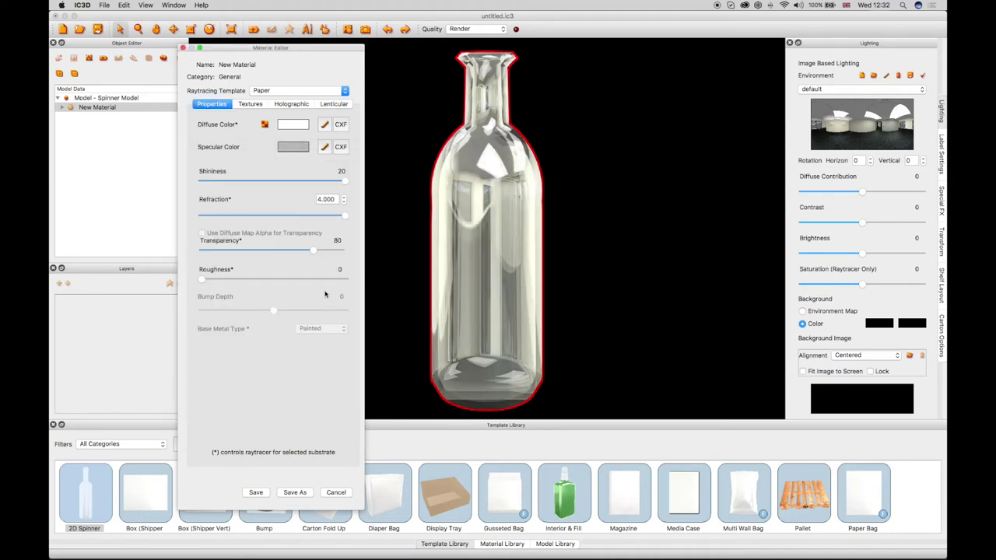
pyautogui.click(324, 250)
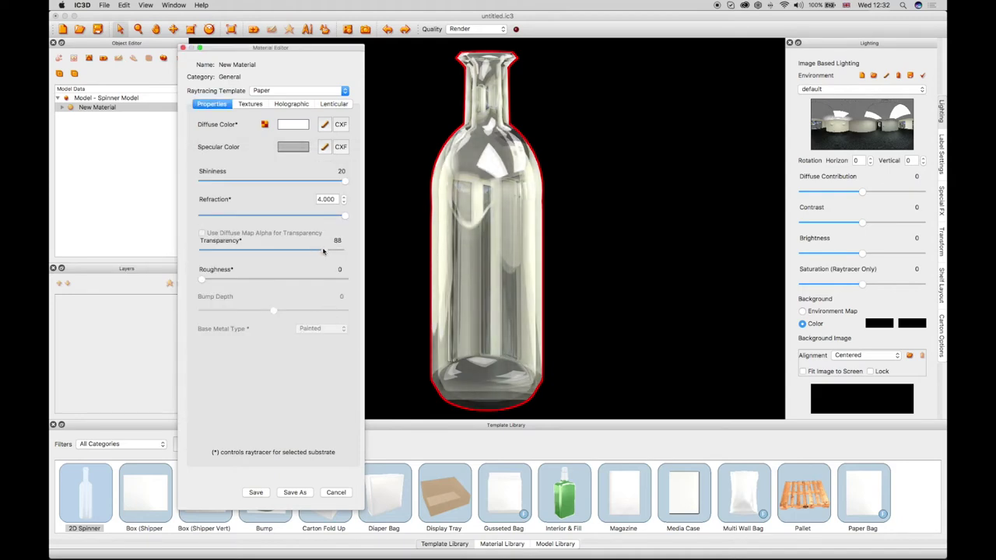
pyautogui.click(255, 492)
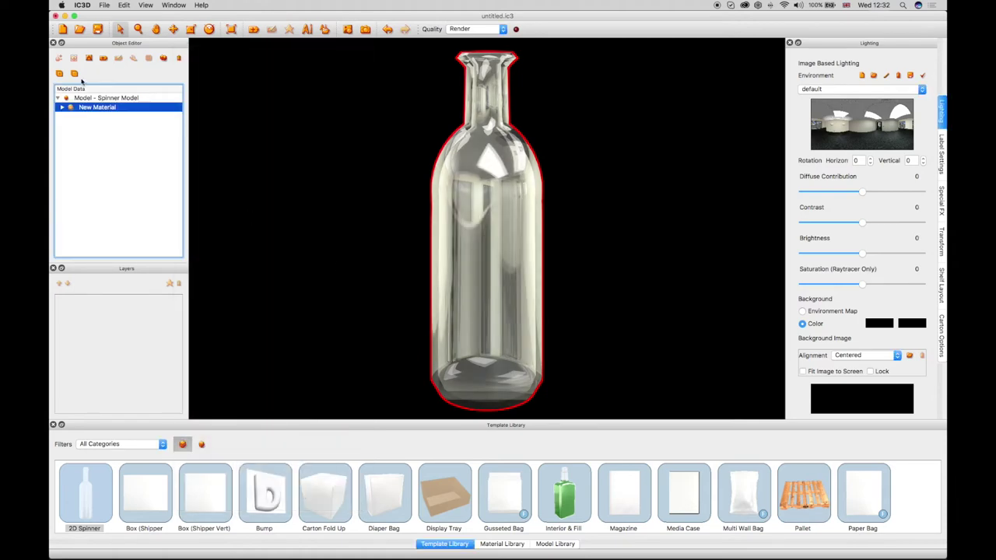
# - Add a 35 mm wide by 80 mm high label to the bottle
pyautogui.click(103, 58)
pyautogui.click(464, 202)
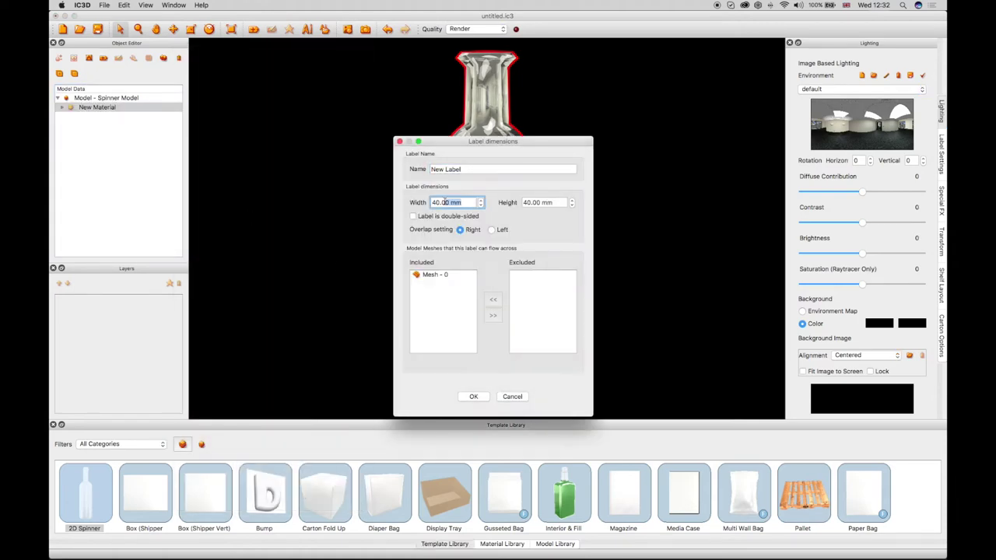
pyautogui.write('35')
pyautogui.press('Tab')
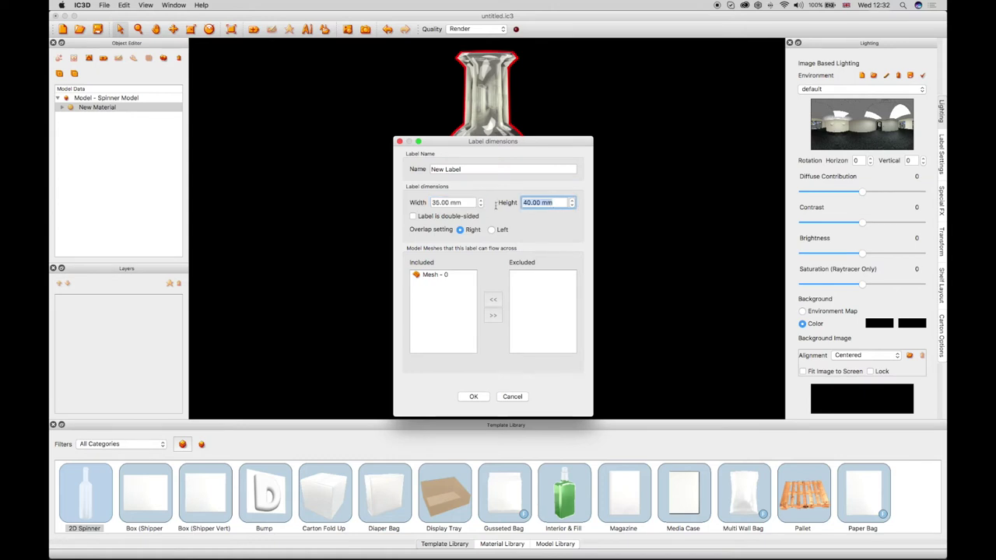
pyautogui.write('80')
pyautogui.press('Tab')
pyautogui.click(473, 396)
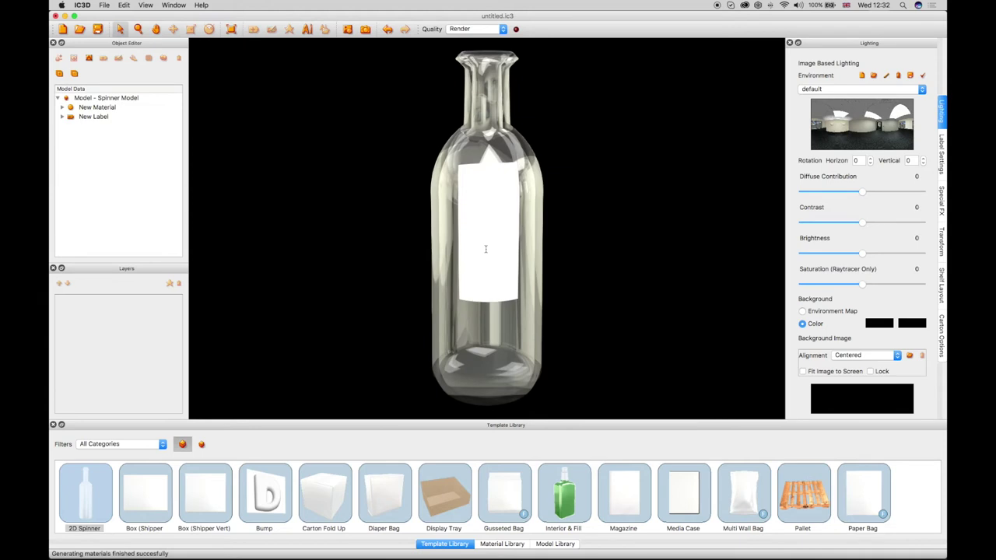
# - Remove the labelled bottle from the scene and start a fresh 2D Spinner model
pyautogui.click(490, 278)
pyautogui.moveTo(491, 278)
pyautogui.mouseDown()
pyautogui.moveTo(588, 294)
pyautogui.moveTo(801, 298)
pyautogui.mouseUp()
pyautogui.doubleClick(58, 500)
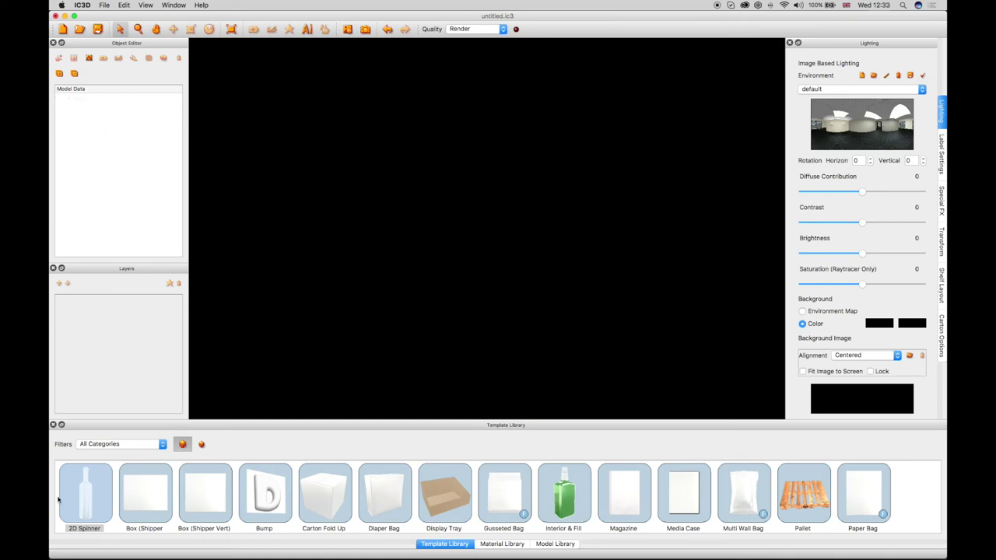
pyautogui.moveTo(77, 482); pyautogui.dragTo(464, 283)
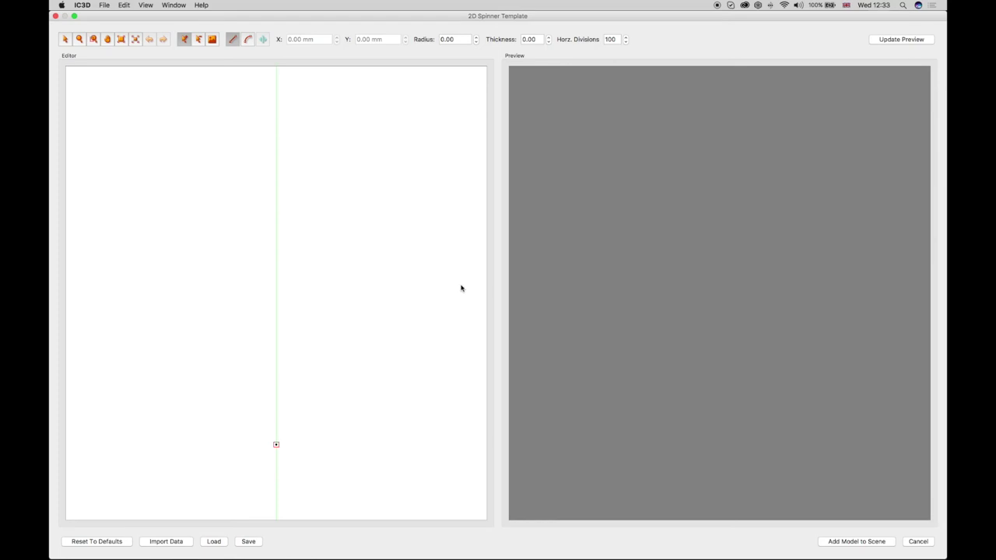
# - Load the Gin Bottle template profile and tilt its preview to view the base
pyautogui.click(212, 541)
pyautogui.click(520, 73)
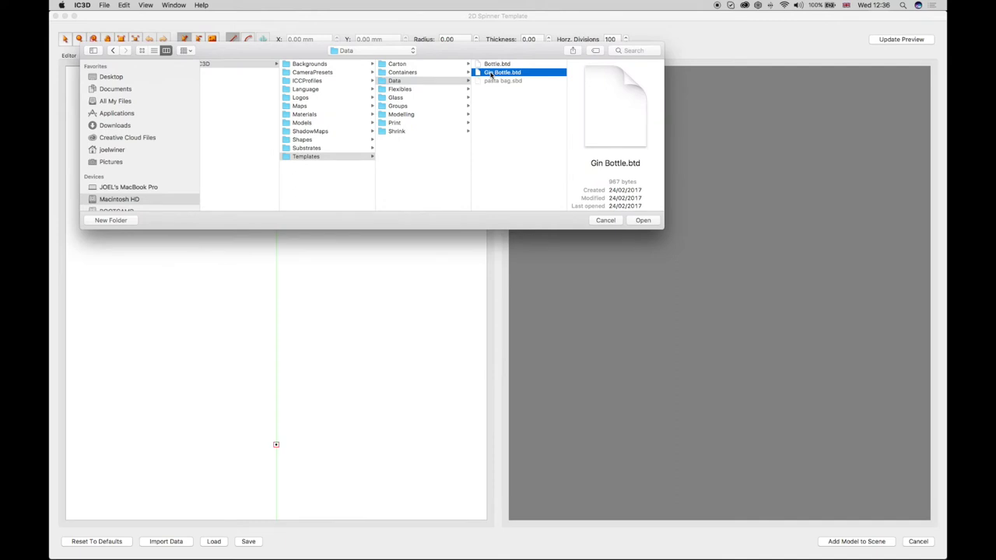
pyautogui.doubleClick(492, 74)
pyautogui.moveTo(720, 265)
pyautogui.mouseDown()
pyautogui.moveTo(760, 266)
pyautogui.moveTo(695, 235)
pyautogui.mouseUp()
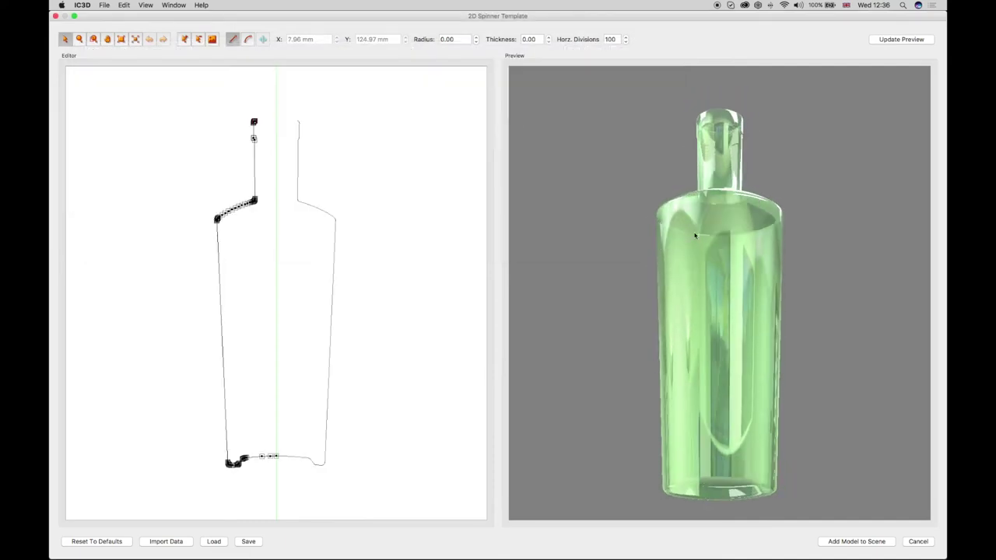
pyautogui.moveTo(695, 235); pyautogui.dragTo(693, 217)
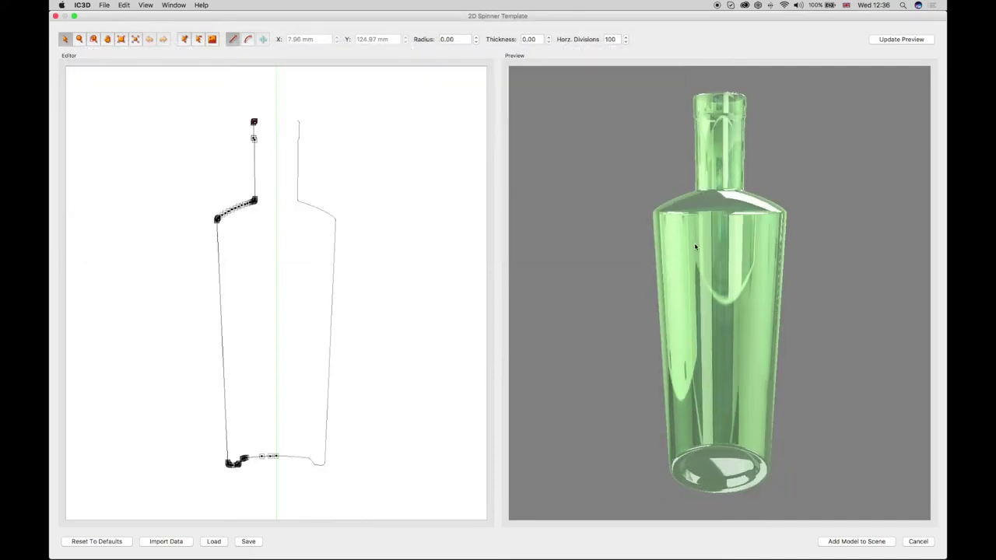
# - Browse to Demo > DXF Files for import and check the bottle outline's size
pyautogui.click(169, 542)
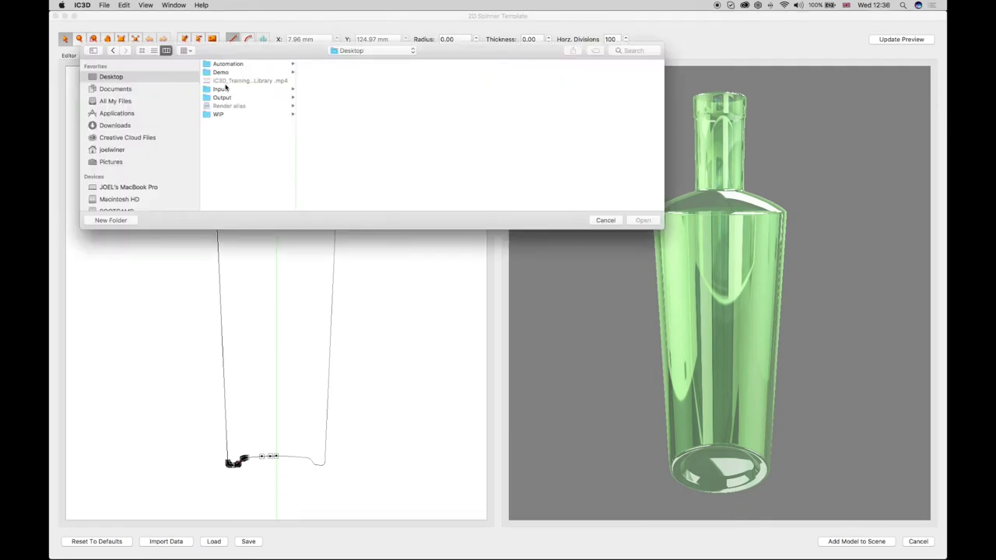
pyautogui.click(221, 74)
pyautogui.click(317, 75)
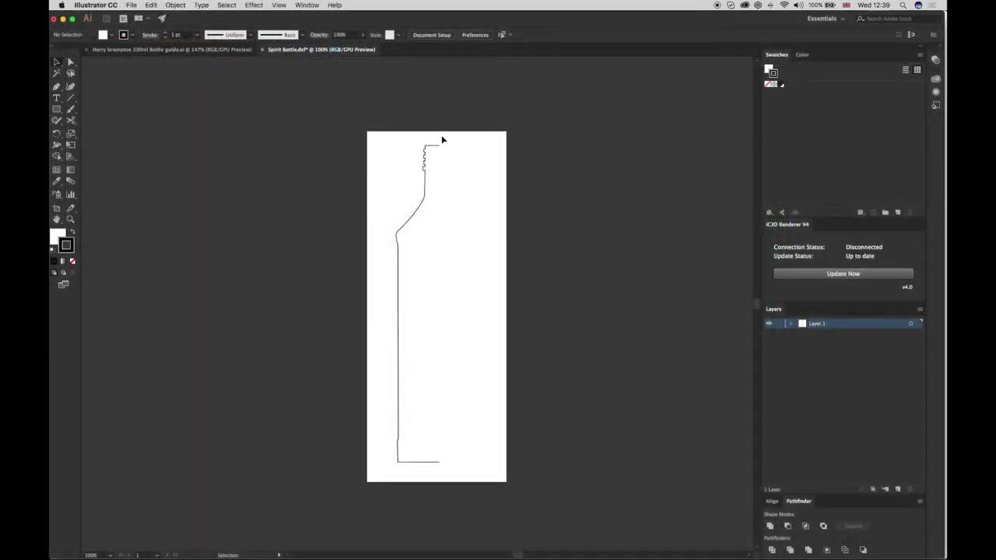
pyautogui.click(404, 224)
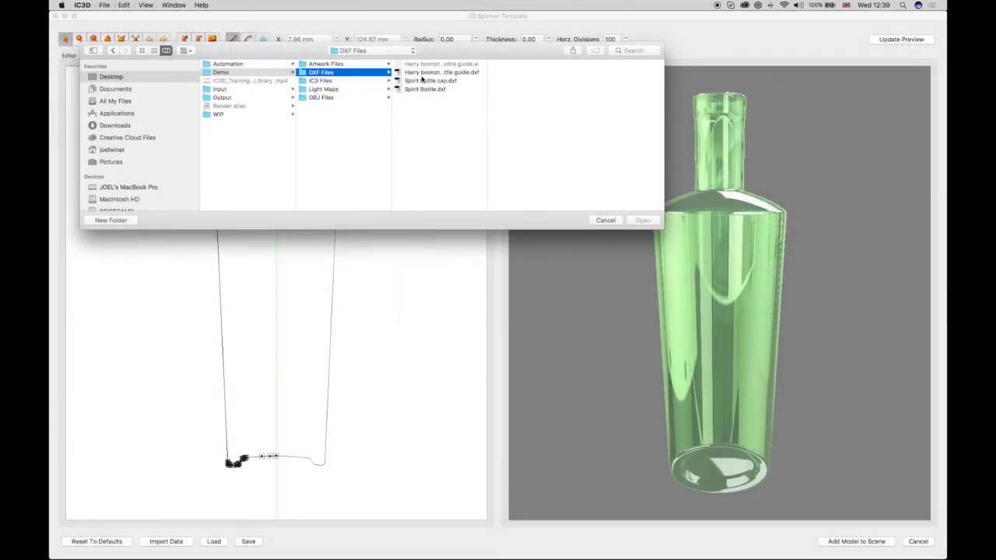
# - Import Spirit Bottle.dxf over the gin bottle profile, using millimetres
pyautogui.doubleClick(423, 90)
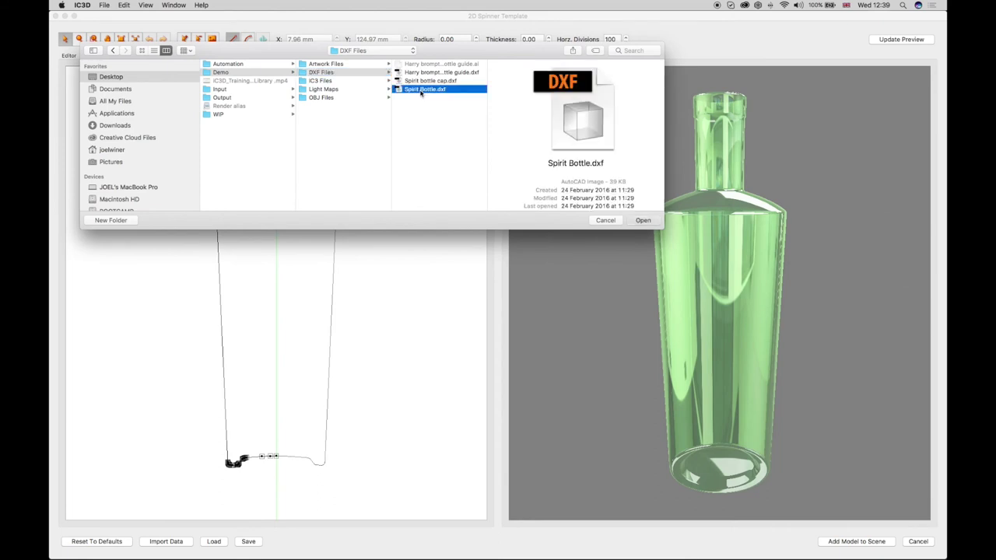
pyautogui.click(565, 298)
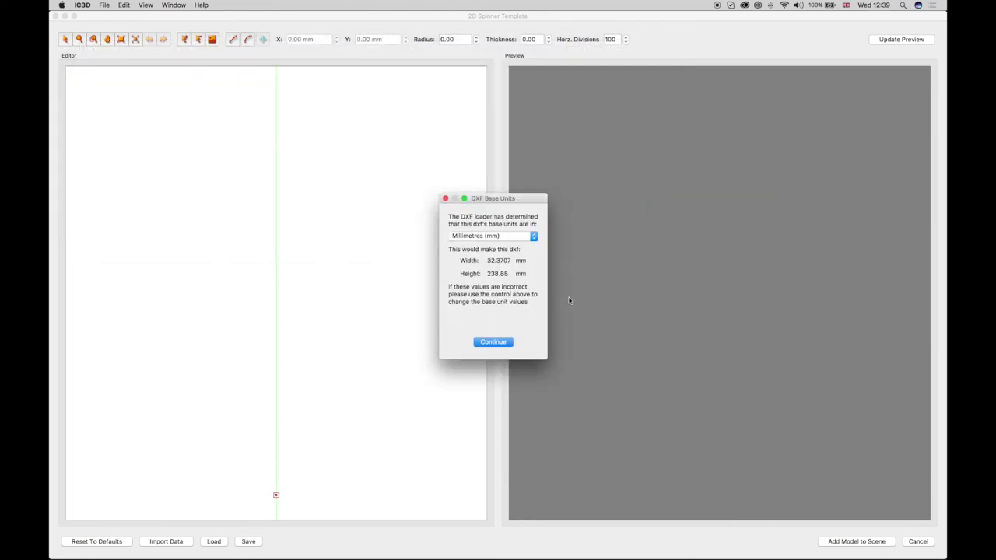
pyautogui.click(492, 343)
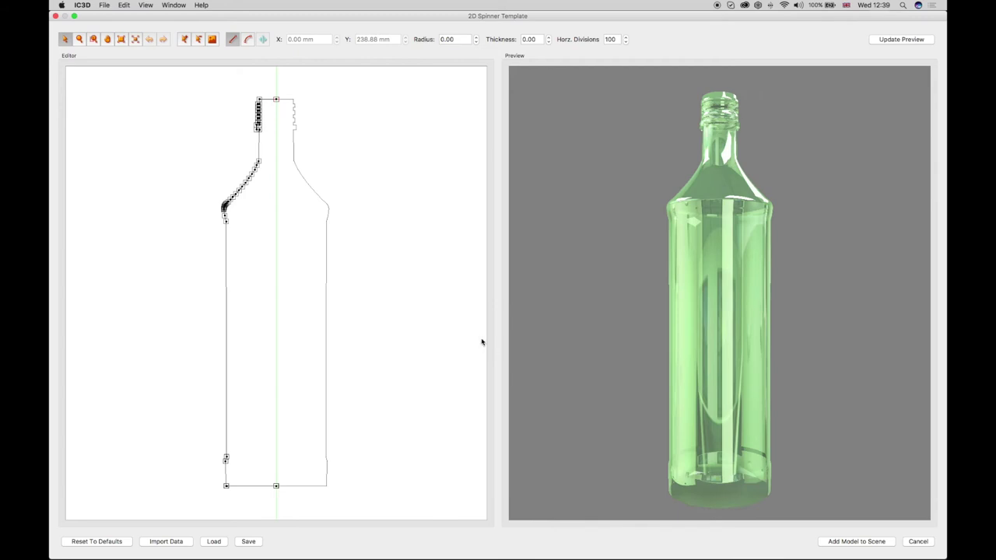
# - Delete the top-centre point to open the neck and refresh the preview
pyautogui.click(198, 39)
pyautogui.click(276, 100)
pyautogui.moveTo(693, 126)
pyautogui.mouseDown()
pyautogui.moveTo(700, 187)
pyautogui.moveTo(785, 184)
pyautogui.mouseUp()
pyautogui.click(890, 39)
# - Set bottle wall thickness to 3.50, update the preview and add it to the scene
pyautogui.click(526, 39)
pyautogui.write('3.50')
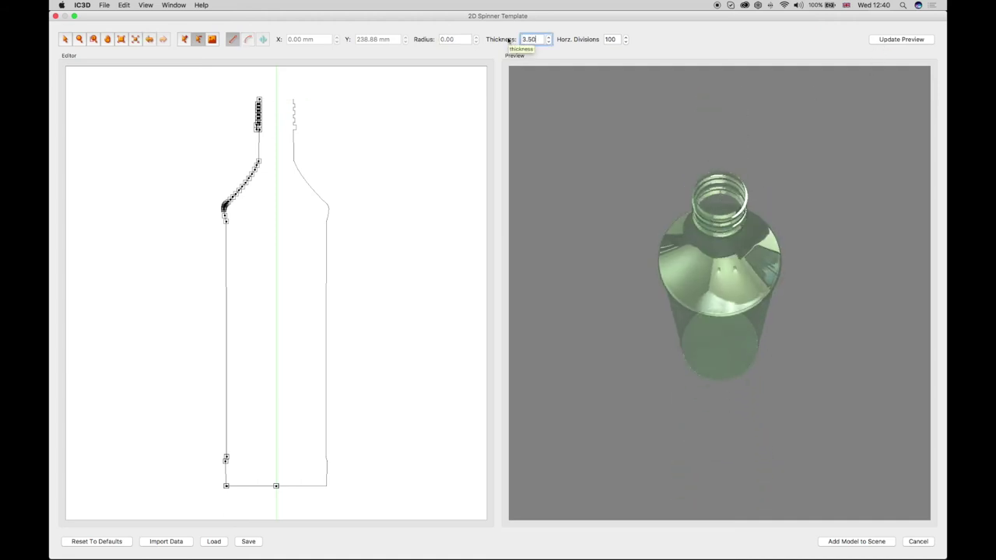
pyautogui.press('Return')
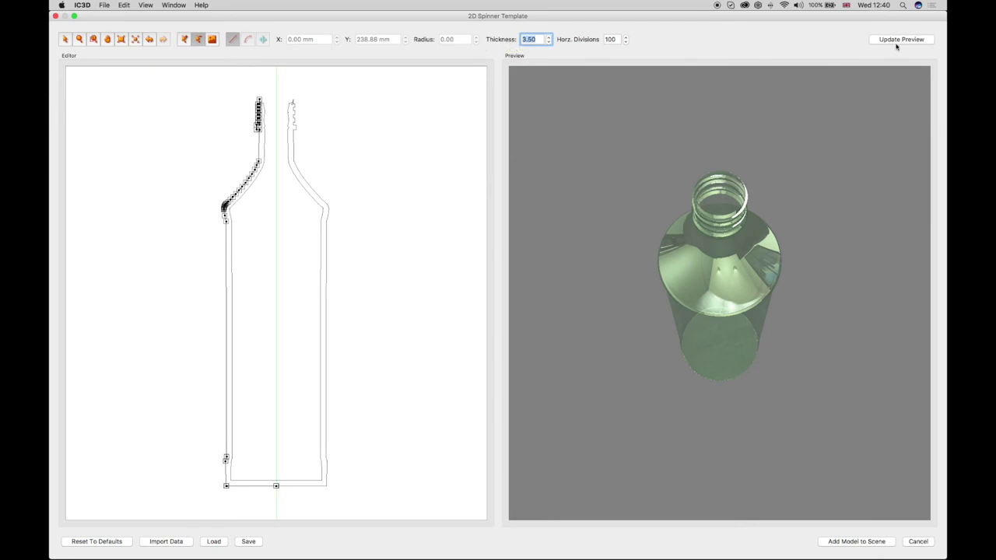
pyautogui.click(897, 40)
pyautogui.moveTo(752, 200); pyautogui.dragTo(869, 190)
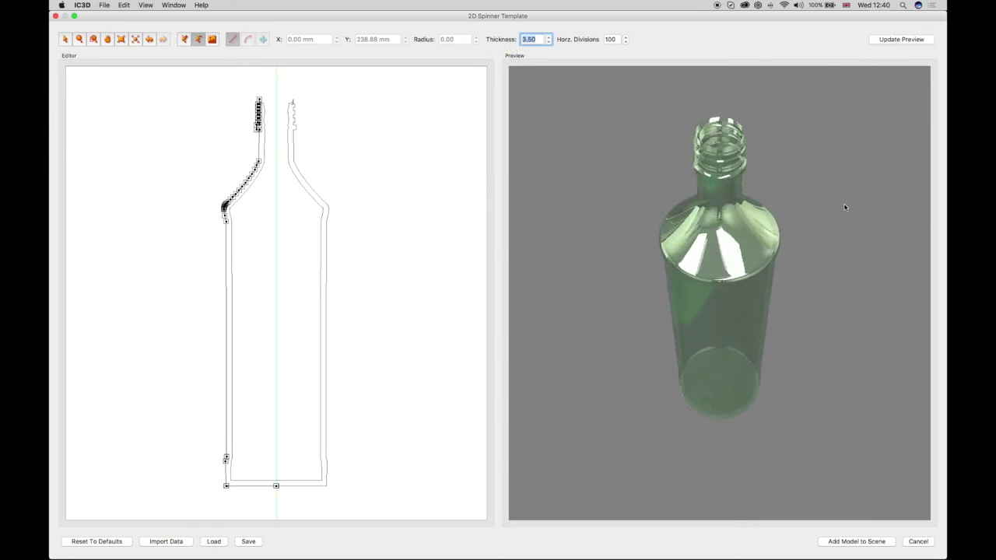
pyautogui.click(837, 544)
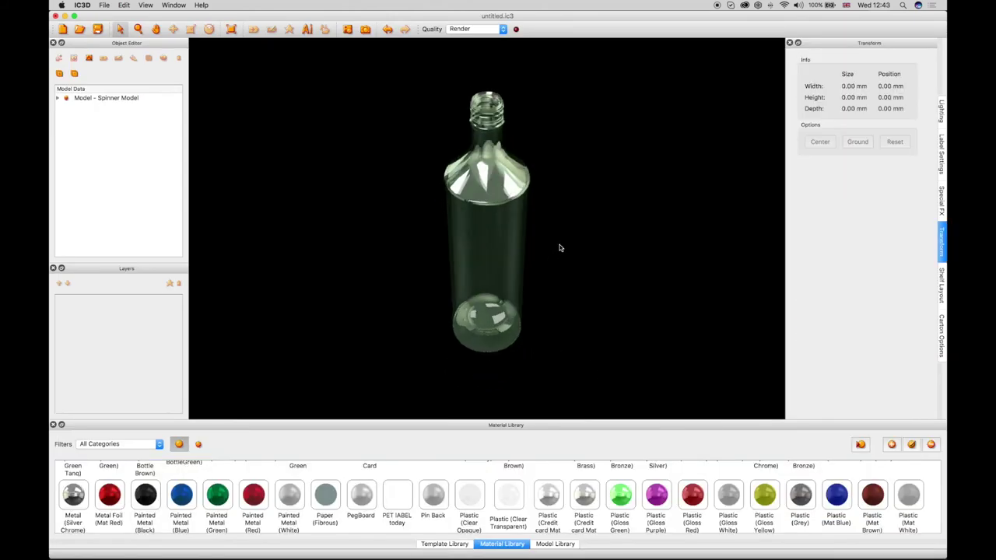
pyautogui.moveTo(526, 226)
pyautogui.mouseDown()
pyautogui.moveTo(456, 215)
pyautogui.moveTo(443, 238)
pyautogui.mouseUp()
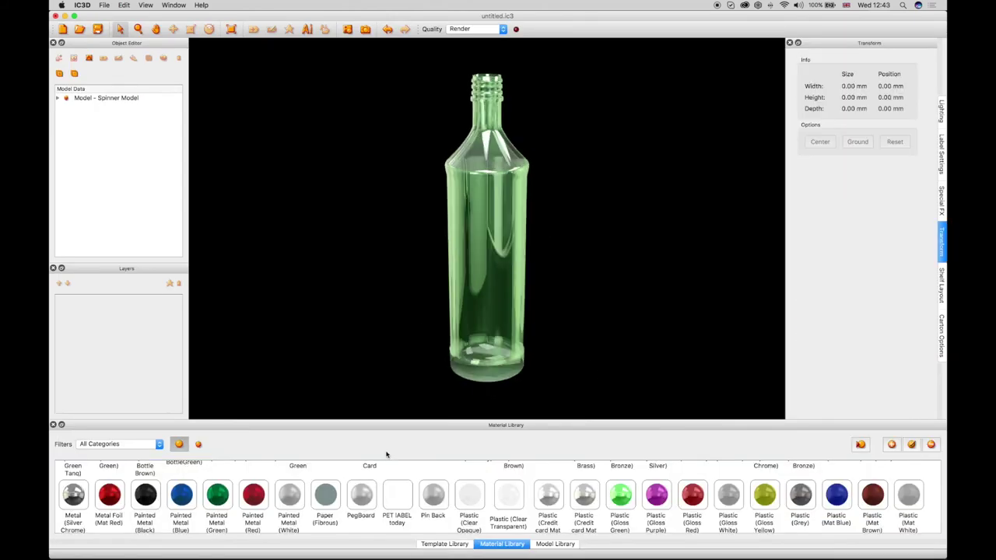
# - Spin Spirit bottle cap.dxf into a new model with 0.25 thickness and add it to the scene
pyautogui.moveTo(81, 502)
pyautogui.mouseDown()
pyautogui.moveTo(344, 371)
pyautogui.moveTo(353, 356)
pyautogui.mouseUp()
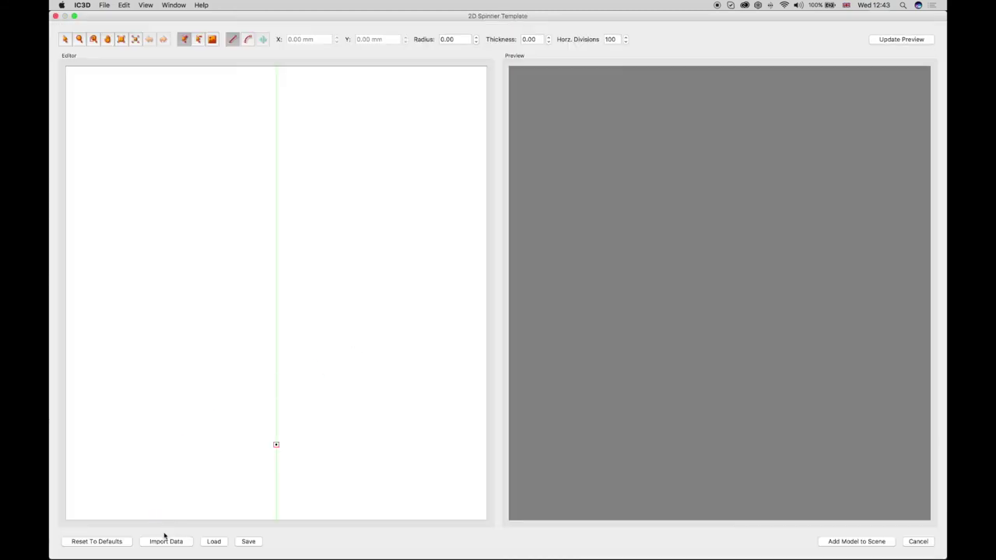
pyautogui.click(177, 542)
pyautogui.doubleClick(243, 81)
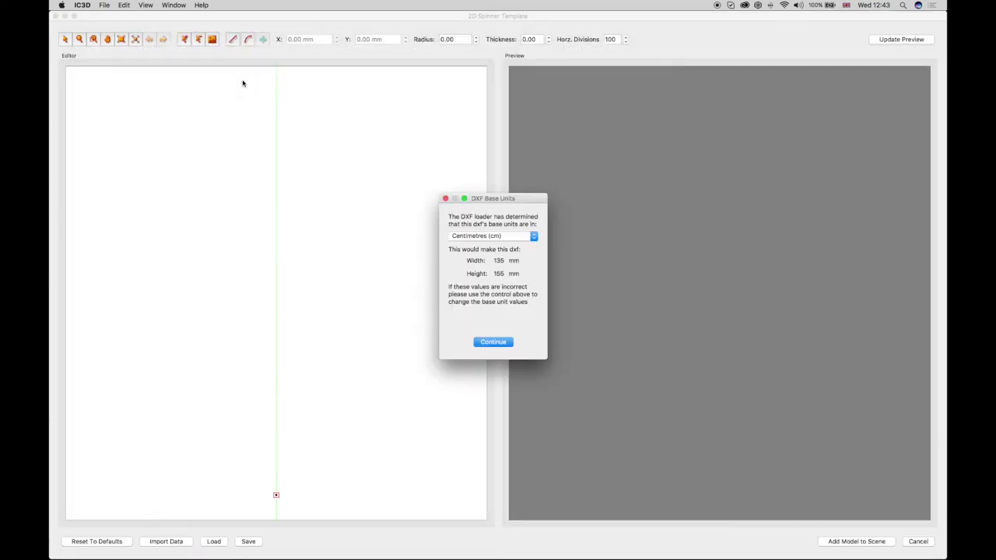
pyautogui.click(493, 343)
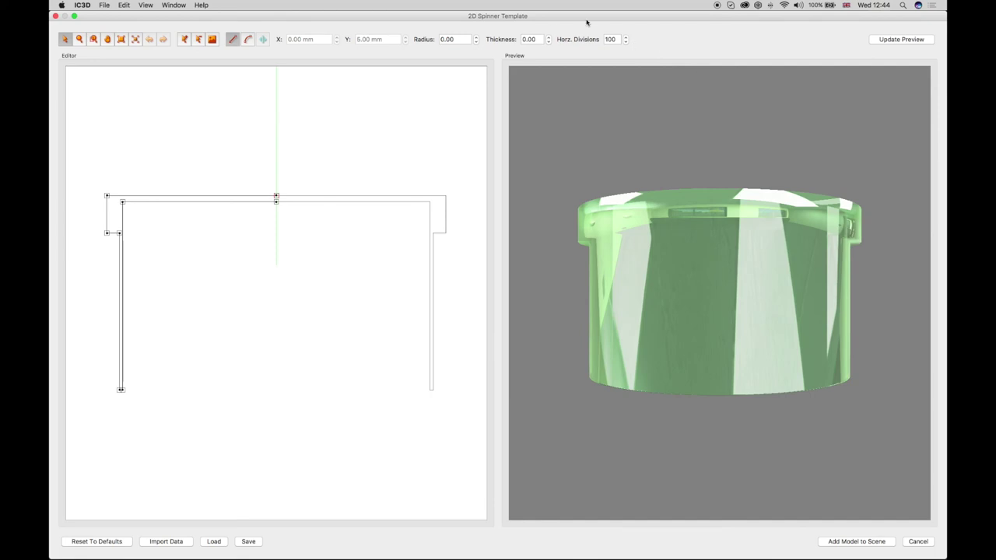
pyautogui.click(516, 39)
pyautogui.write('0.25')
pyautogui.press('Return')
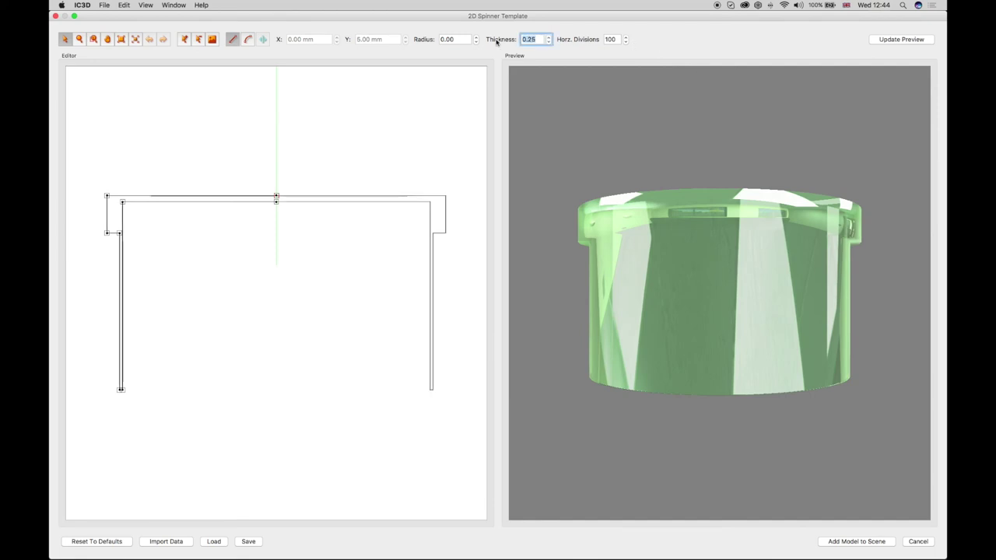
pyautogui.click(856, 542)
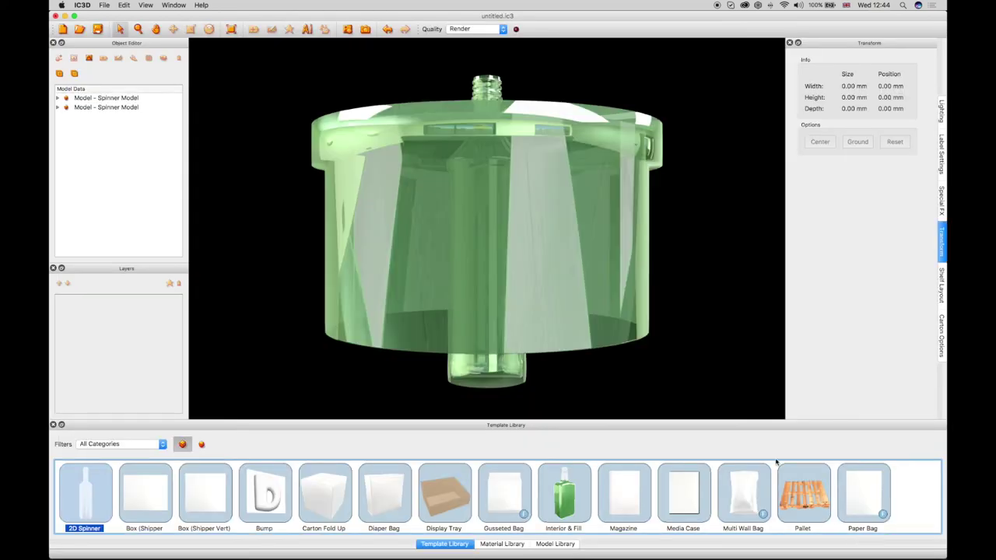
# - Scale the oversized cap down to 10 percent width
pyautogui.click(486, 204)
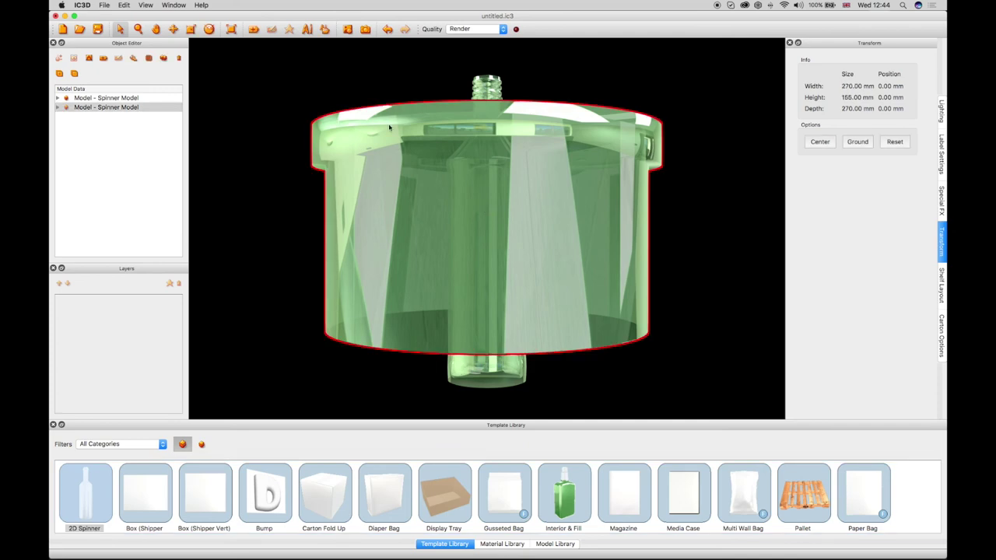
pyautogui.click(191, 29)
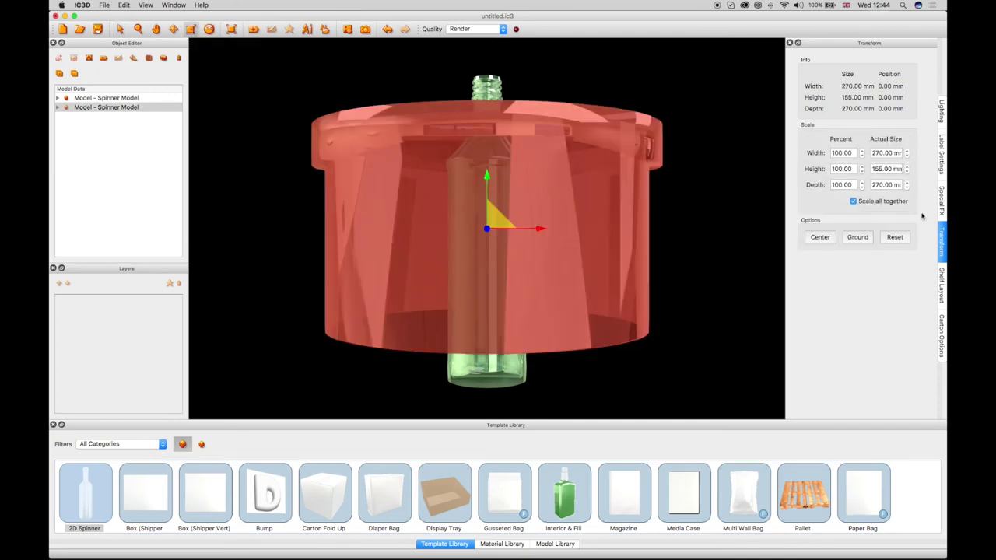
pyautogui.doubleClick(854, 152)
pyautogui.write('10')
pyautogui.press('Return')
# - Raise the cap onto the bottle neck at 113 mm height
pyautogui.click(173, 29)
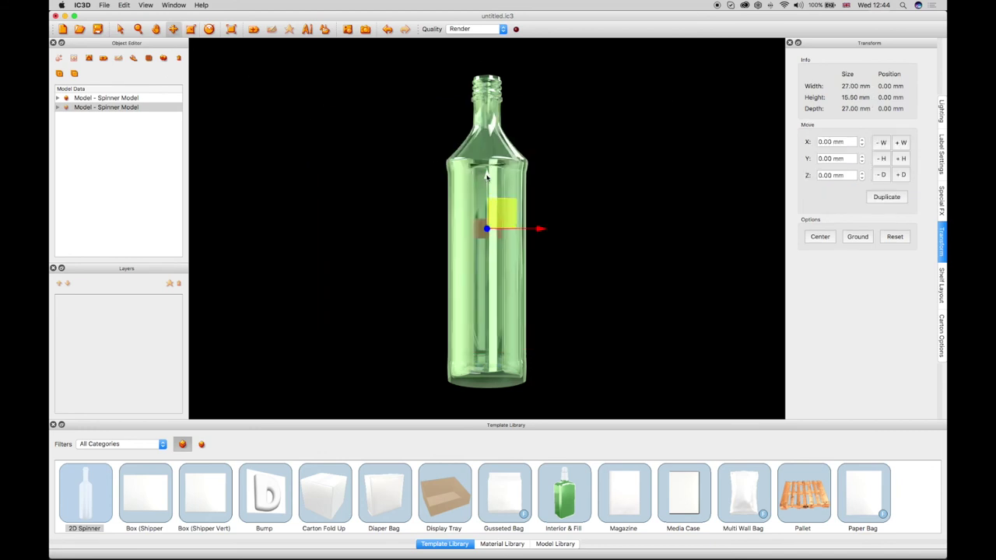
pyautogui.moveTo(486, 186); pyautogui.dragTo(489, 124)
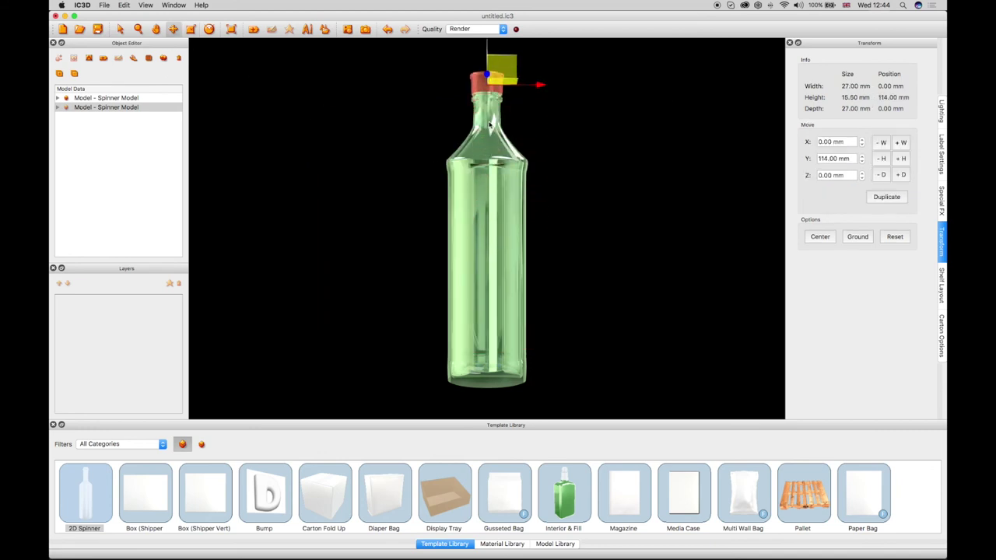
pyautogui.click(120, 29)
pyautogui.moveTo(555, 240)
pyautogui.mouseDown()
pyautogui.moveTo(571, 251)
pyautogui.moveTo(619, 249)
pyautogui.mouseUp()
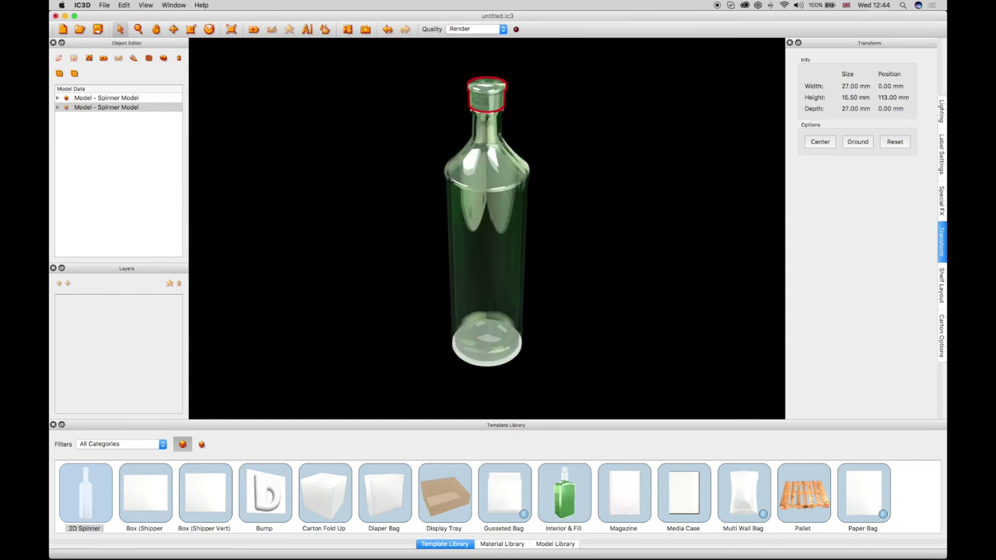
pyautogui.click(502, 544)
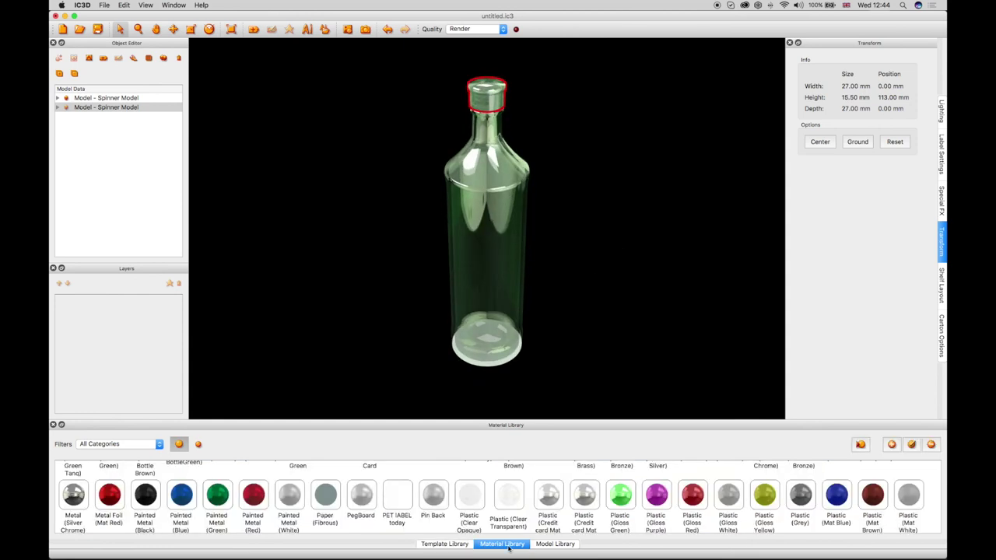
# - Apply Metal Foil (Mat Red) to the cap and Glass (Bottle Clear) to the bottle
pyautogui.moveTo(109, 495); pyautogui.dragTo(488, 89)
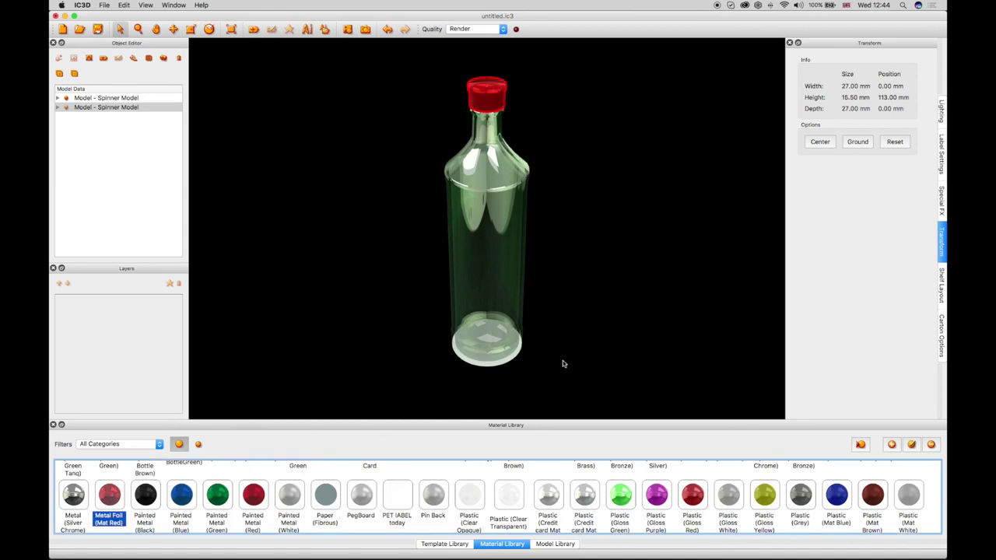
pyautogui.scroll(10, 775, 522)
pyautogui.moveTo(882, 478); pyautogui.dragTo(483, 285)
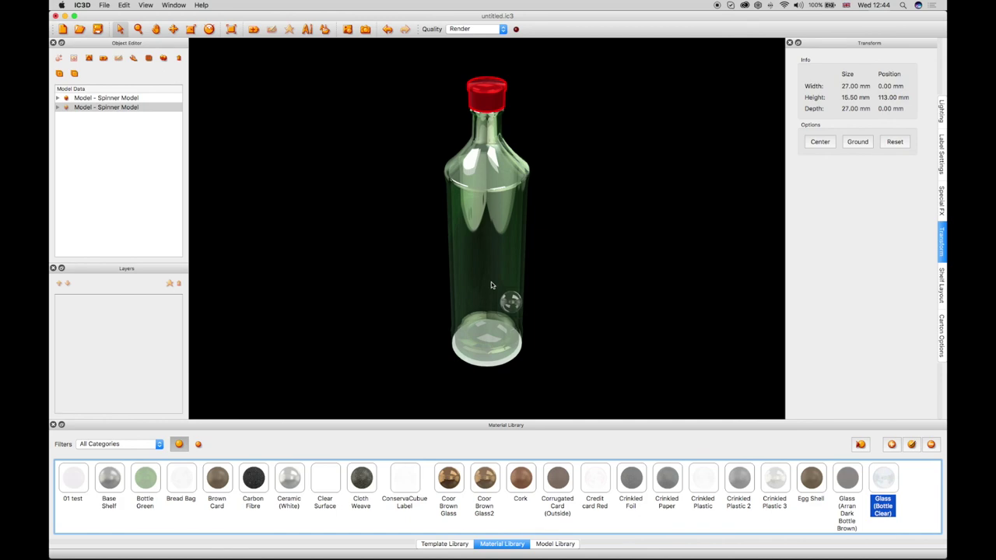
pyautogui.moveTo(607, 265); pyautogui.dragTo(436, 252)
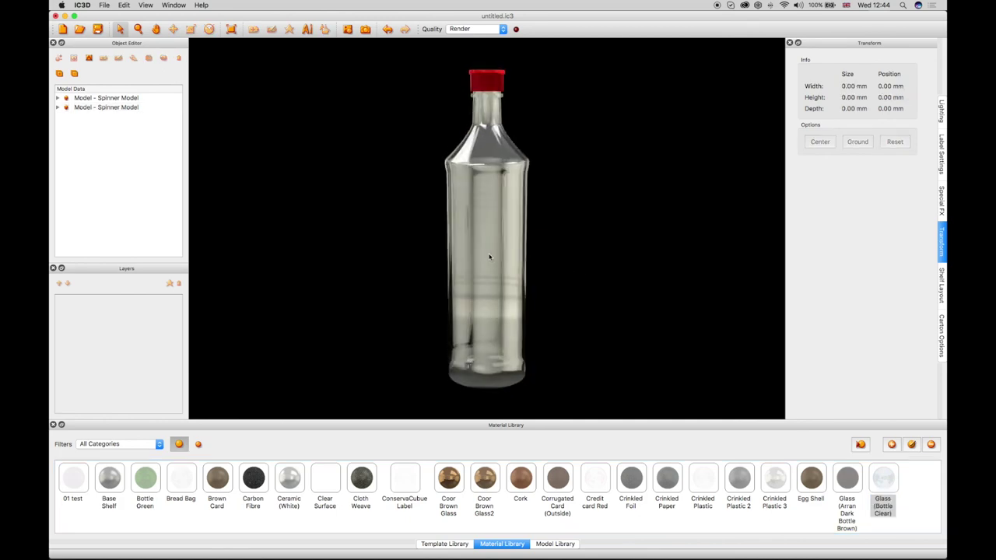